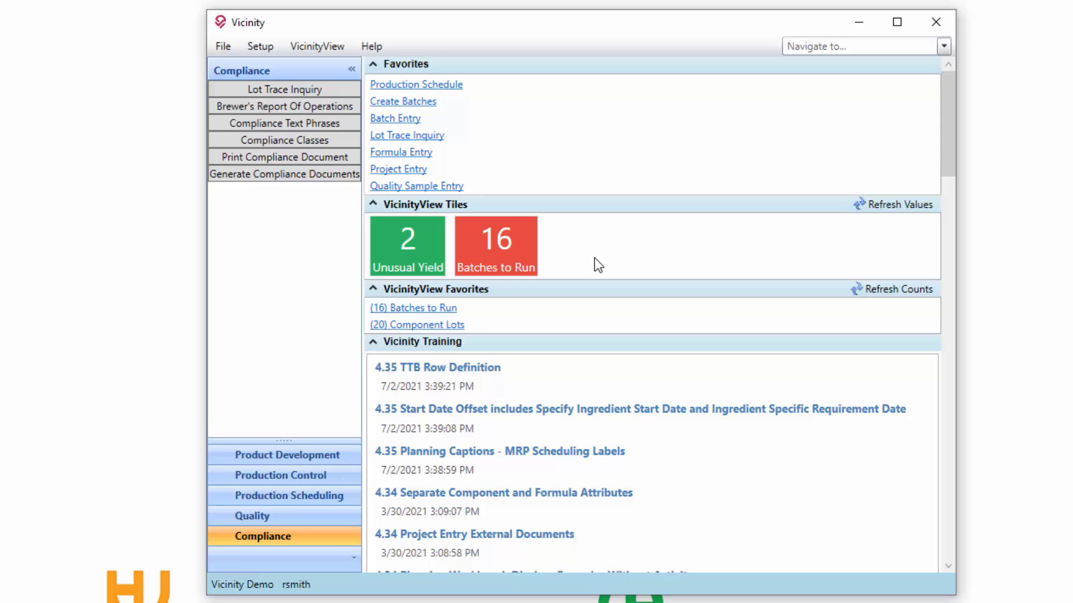
- Open the Unusual Yield tile's view and expand the GEORGIA, DC-VMRED and SMITHS COFFEE BLEND groups to examine their batches
left_click(408, 245)
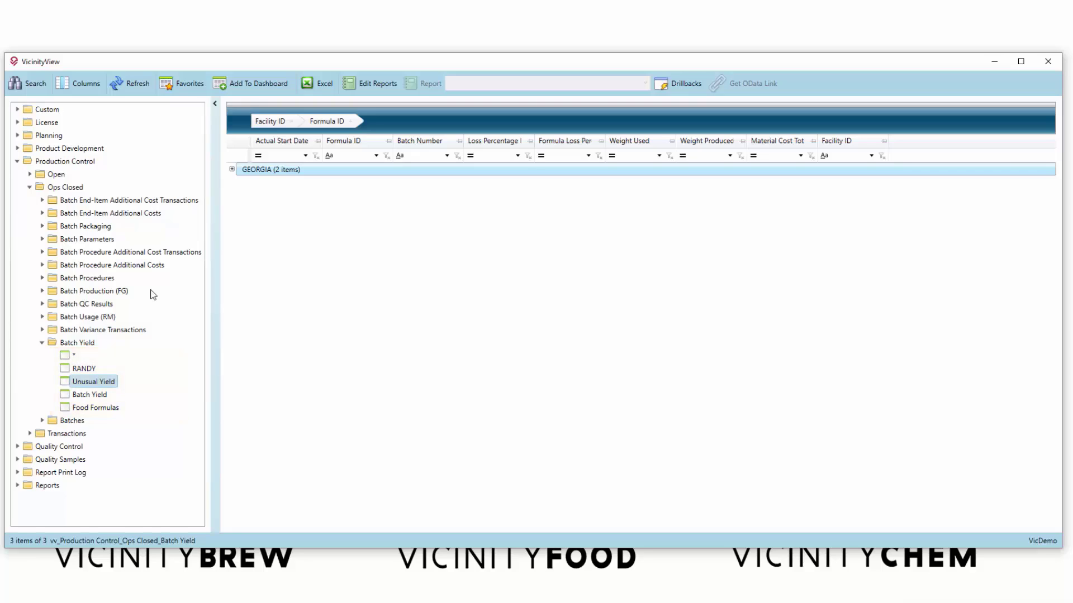
left_click(232, 170)
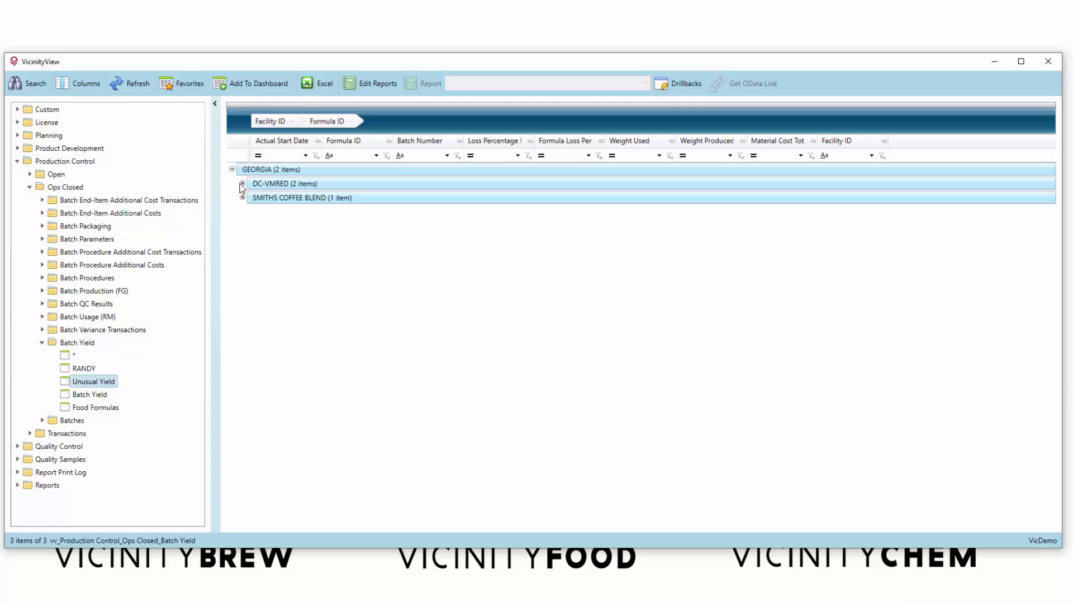
left_click(243, 184)
left_click(243, 238)
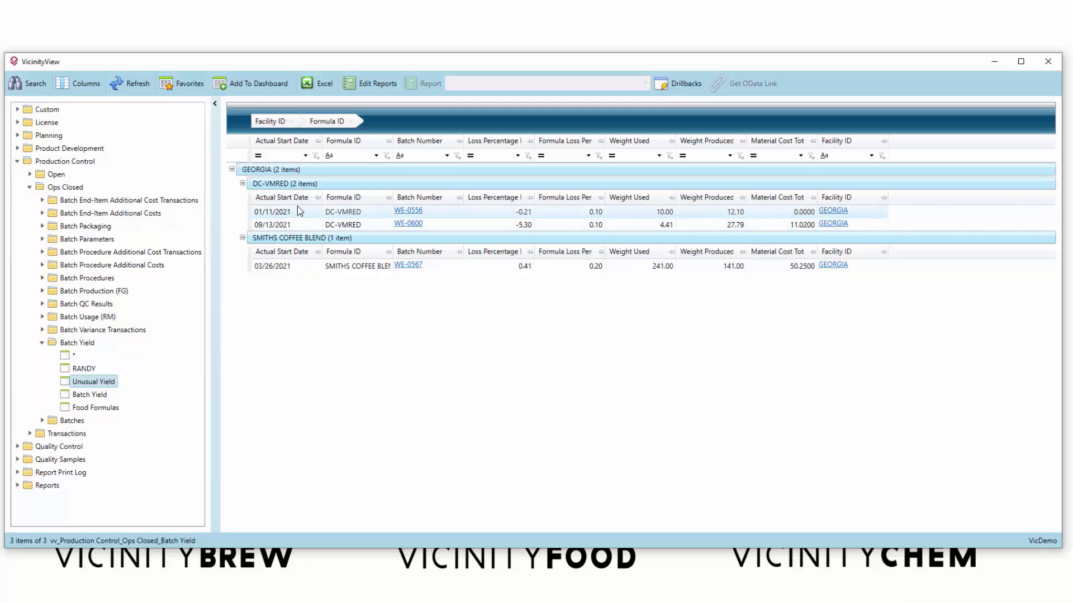
- Review the batch yield search definitions, including the loss percentage filter operators and the date value choices for Actual End Date
left_click(35, 91)
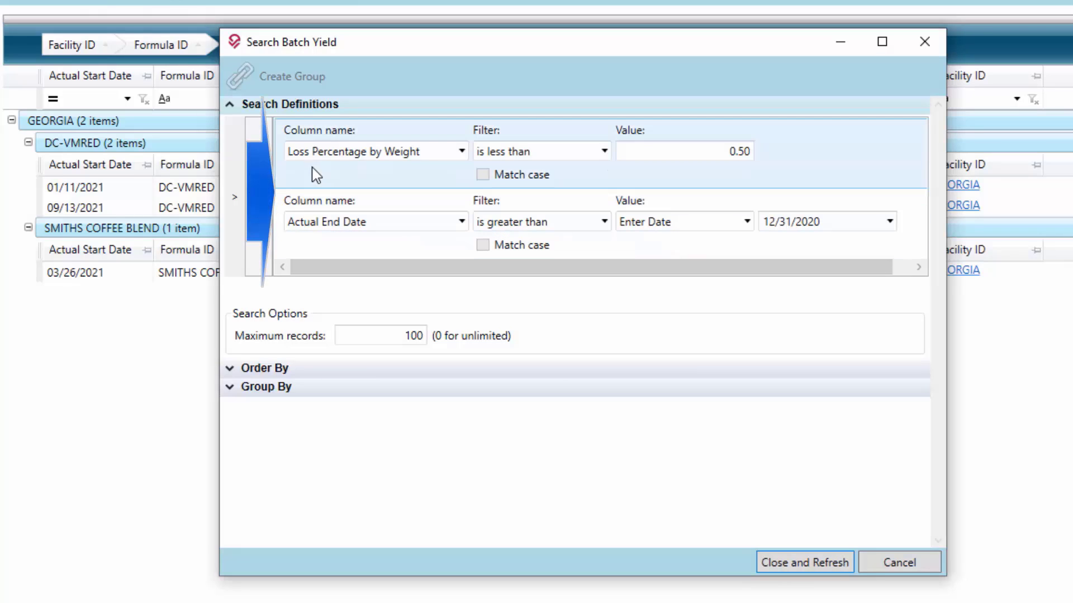
left_click(400, 150)
left_click(400, 150)
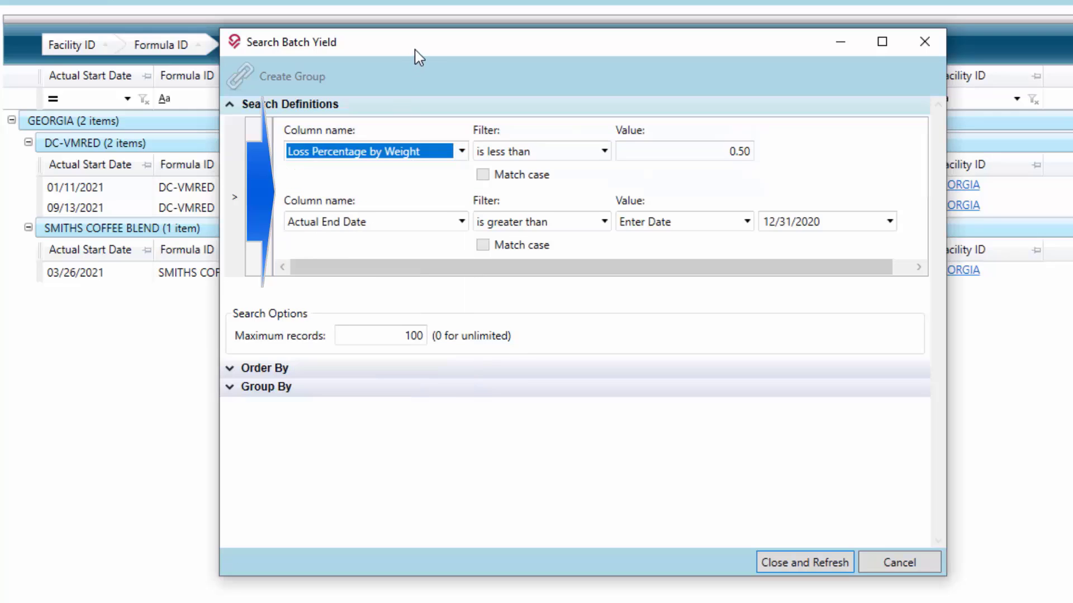
left_click_drag(414, 49, 376, 180)
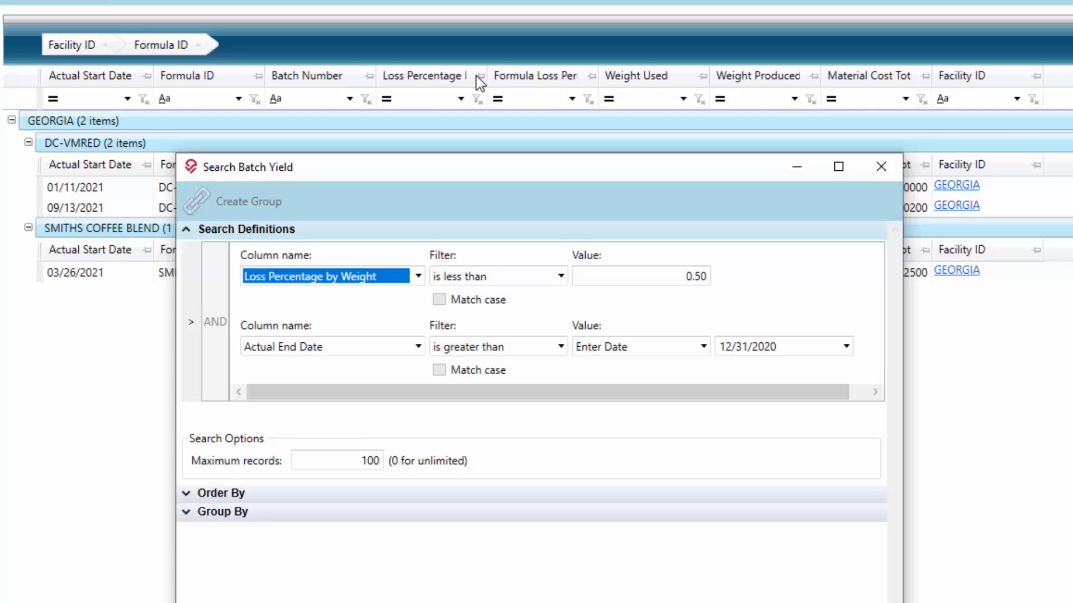
left_click_drag(440, 163, 450, 53)
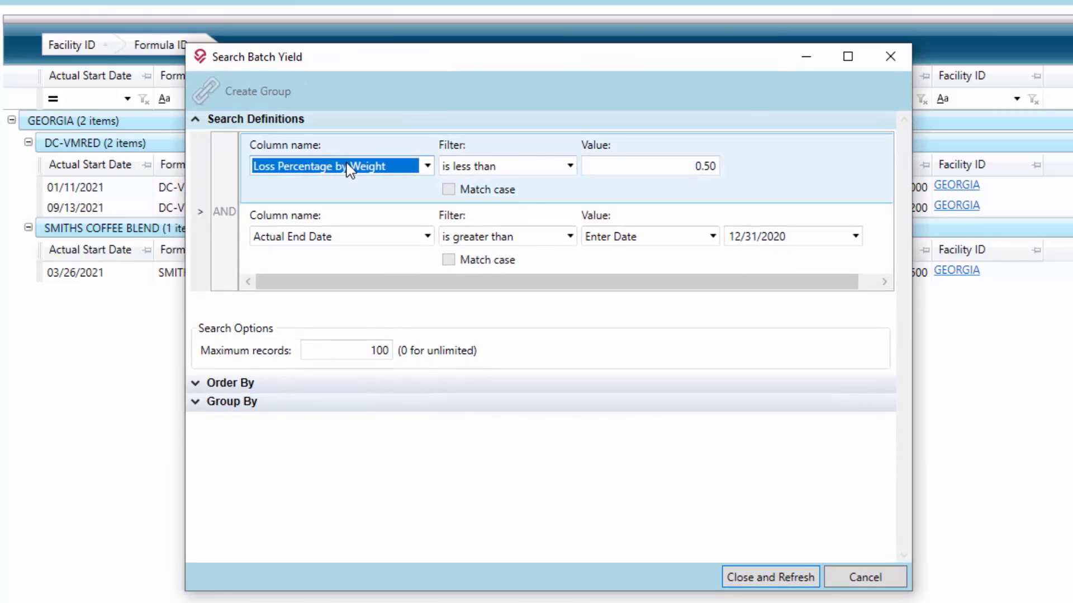
left_click(508, 167)
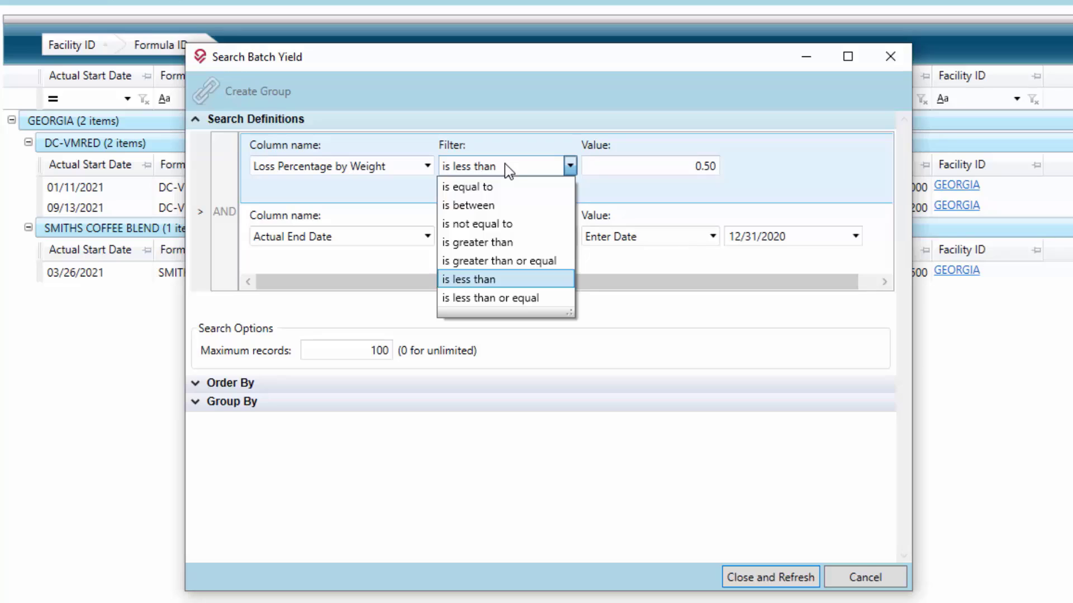
left_click(508, 168)
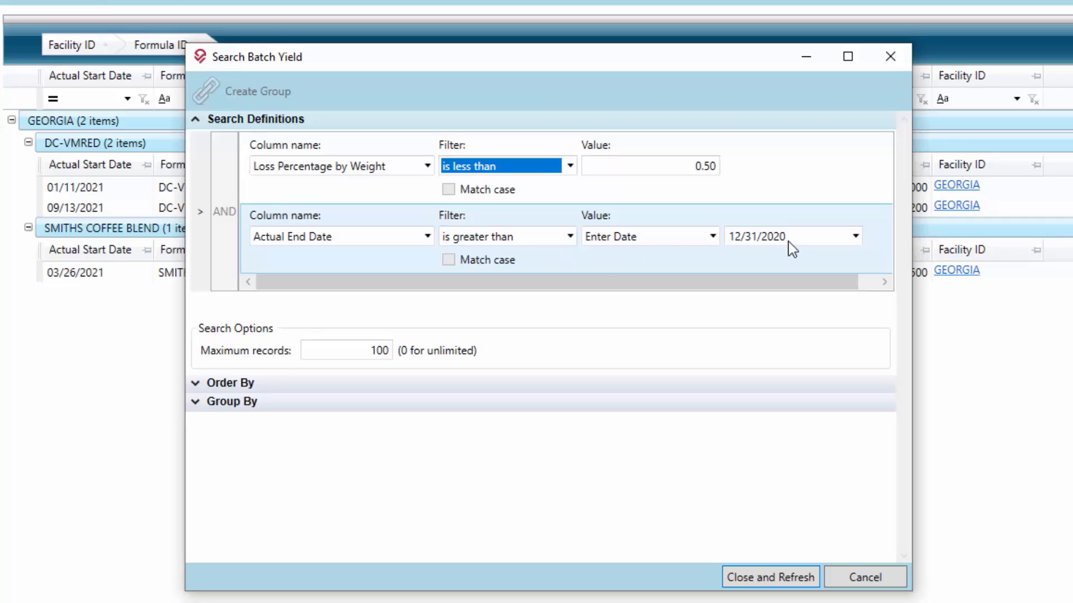
left_click(713, 236)
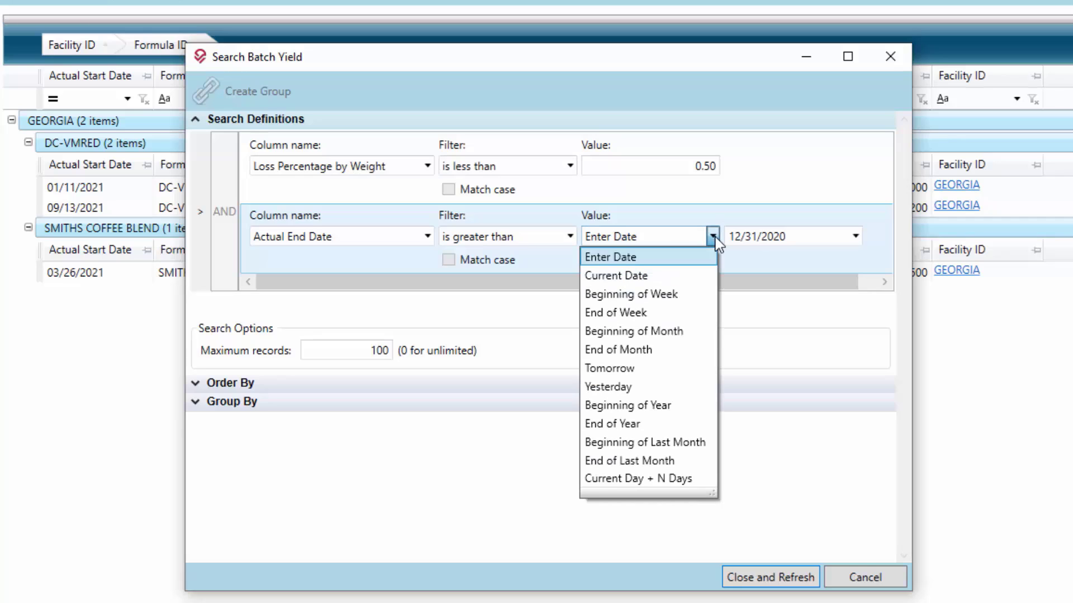
left_click(713, 238)
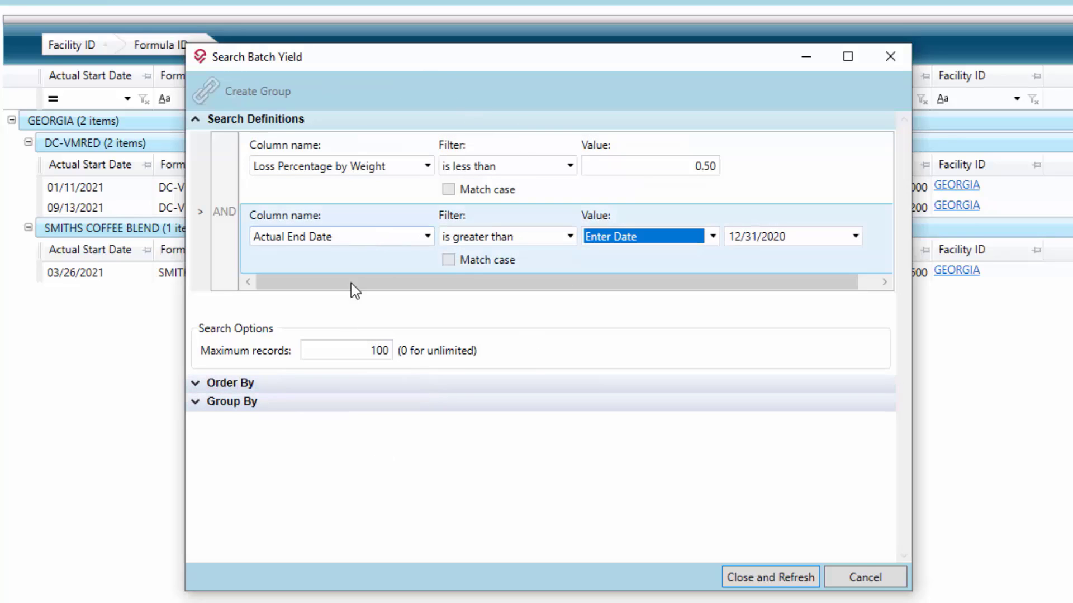
- Refresh the Batch Yield results with the current search criteria and expand the facility and both formula groups again
left_click(754, 582)
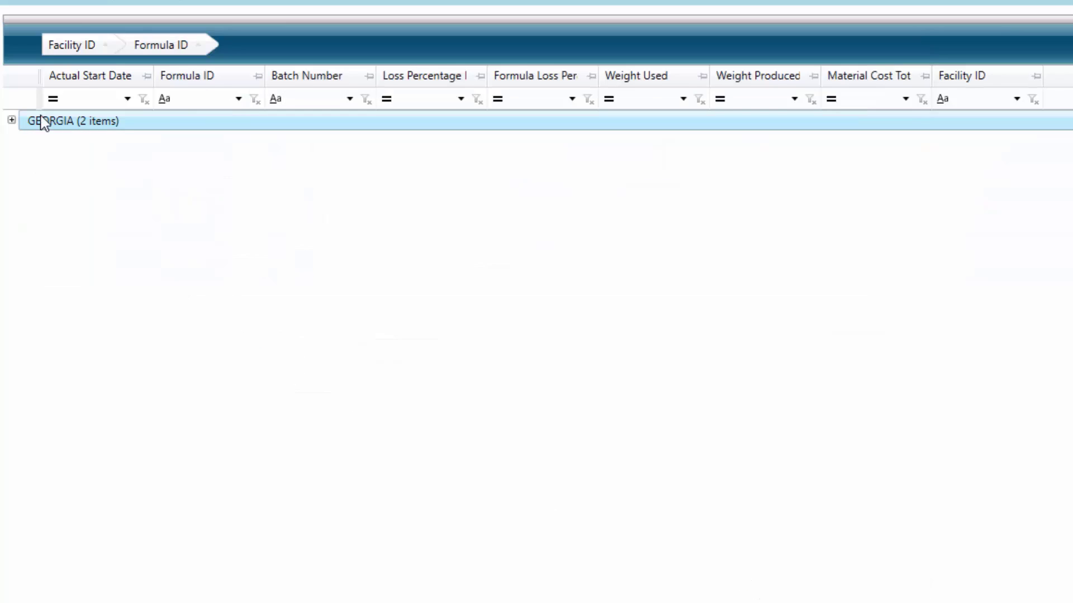
left_click(11, 120)
left_click(43, 143)
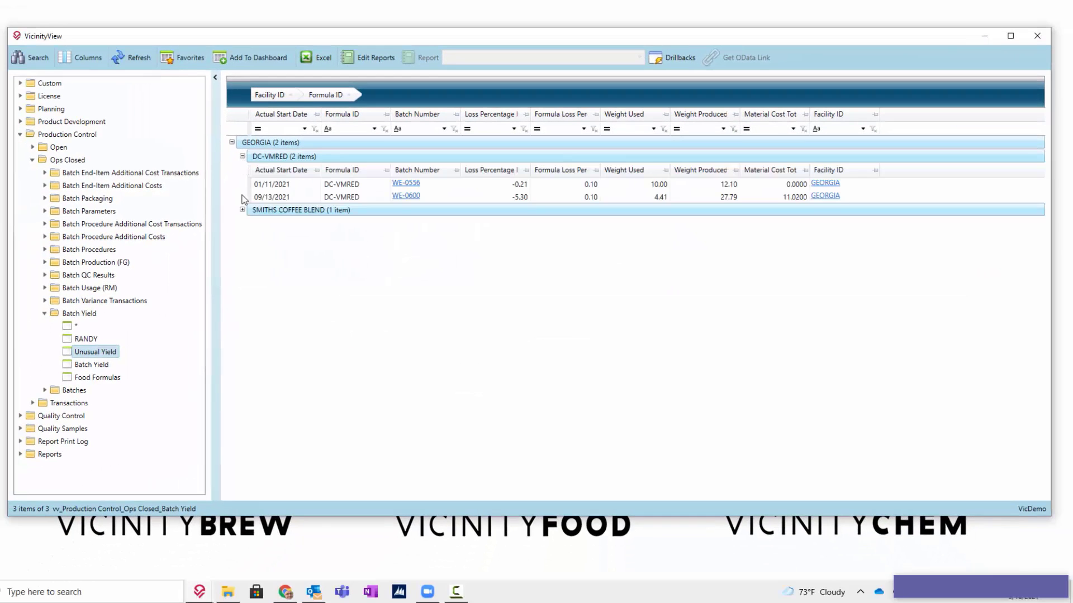
left_click(242, 210)
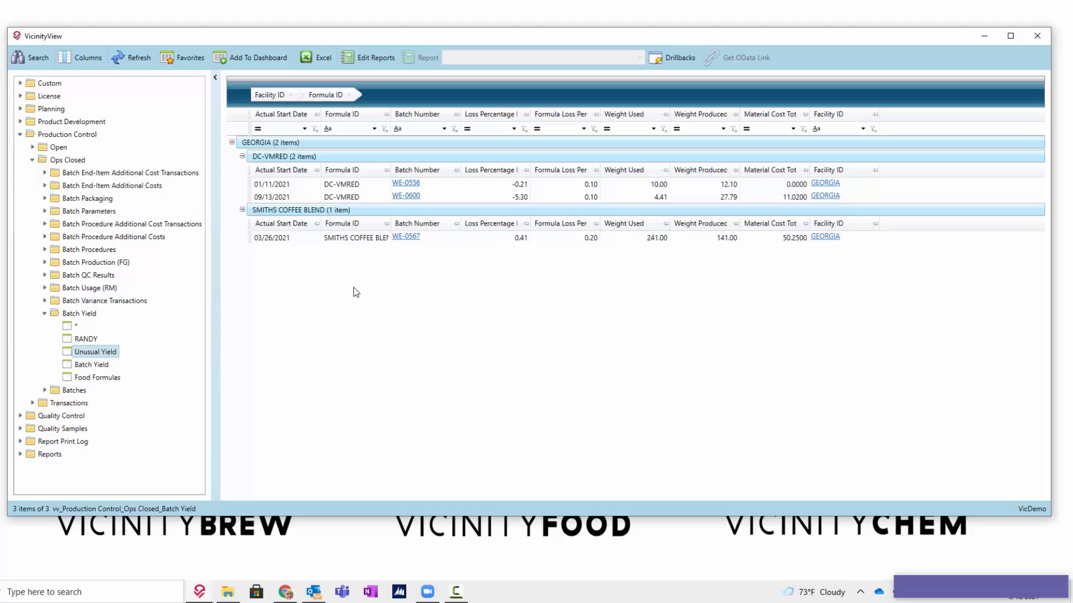
- Update the existing Unusual Yield favorite with the current view, keeping it visible to System
left_click(189, 57)
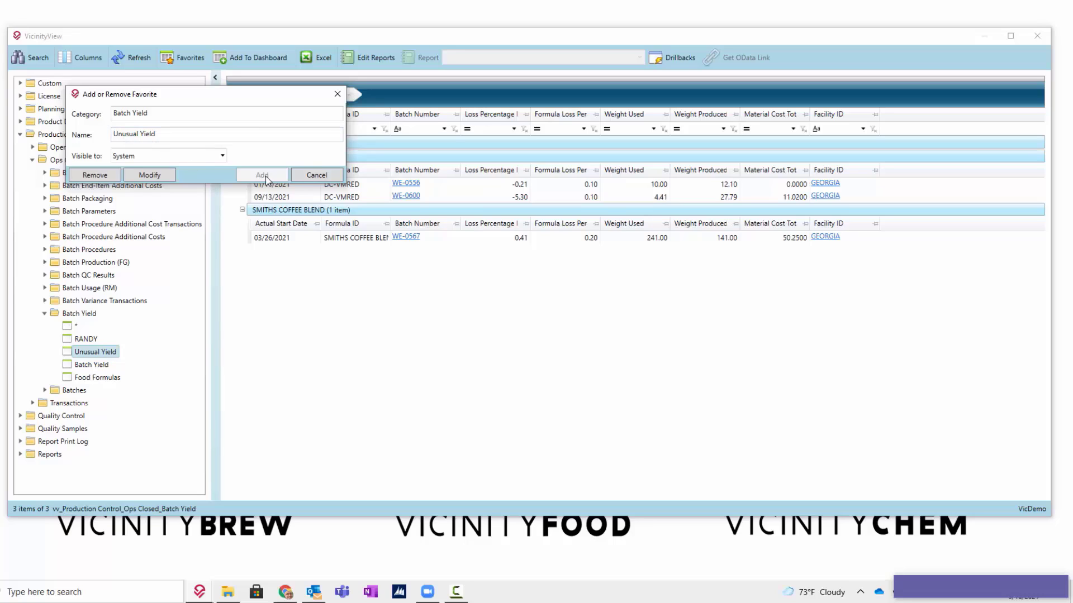
left_click(150, 177)
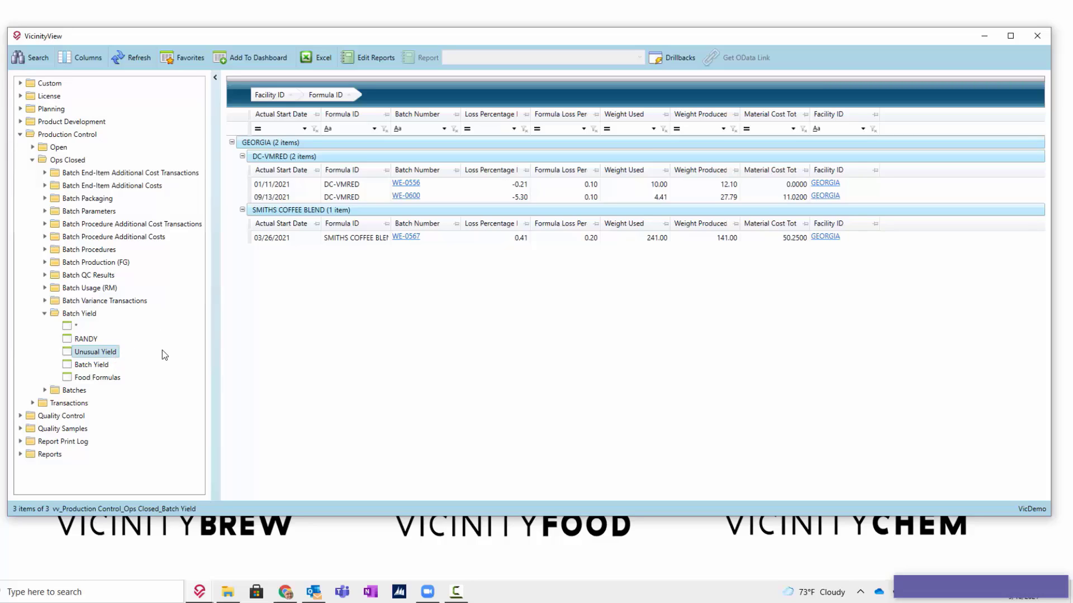
- Start adding the Unusual Yield view to the dashboard as a tile, using the Count function and Integer format
left_click(245, 57)
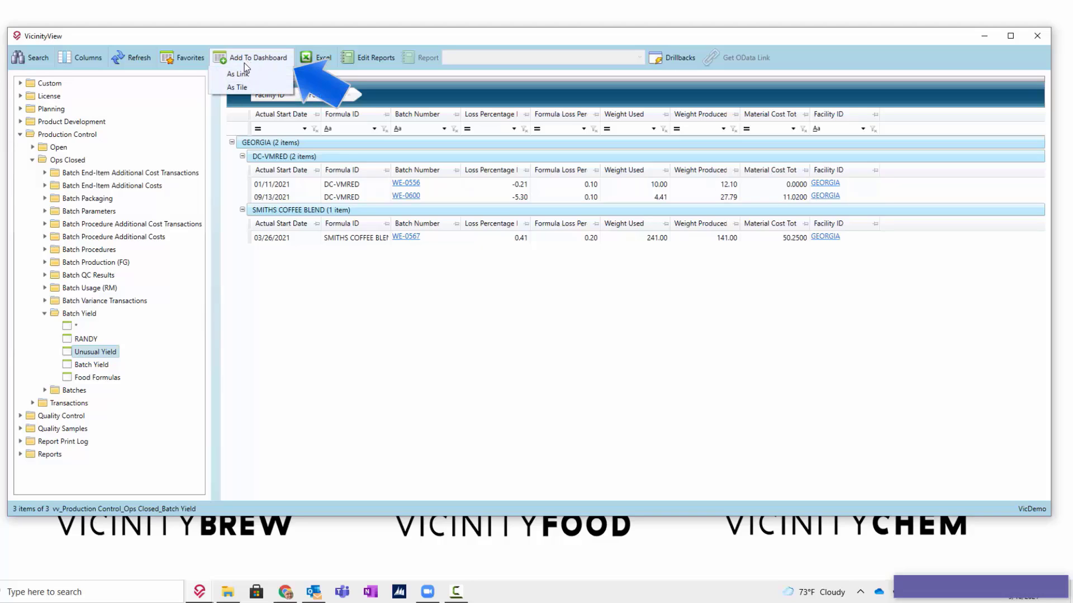
left_click(241, 93)
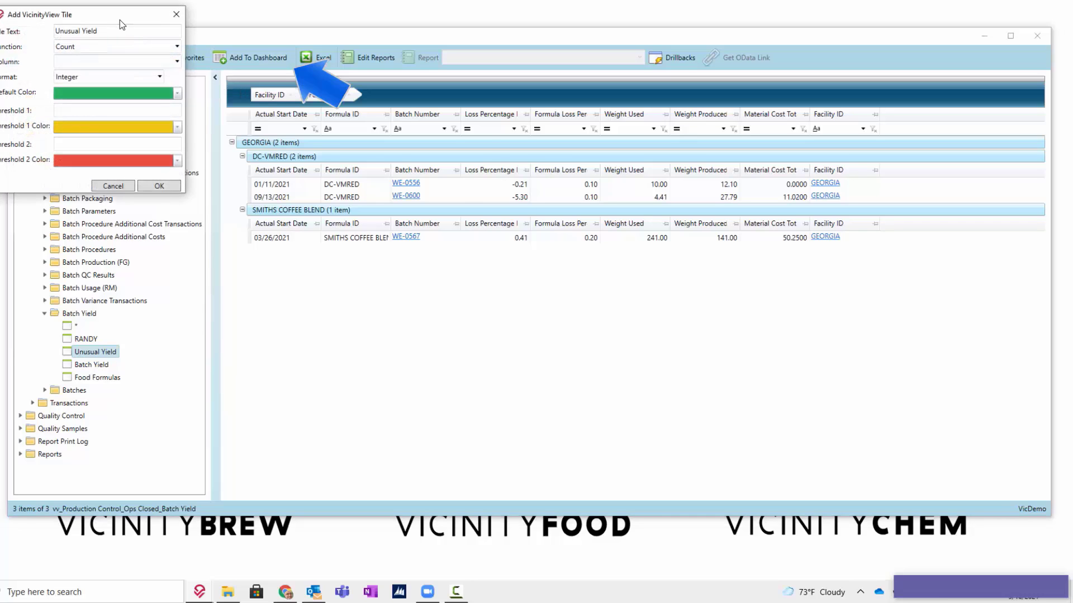
left_click_drag(120, 19, 472, 138)
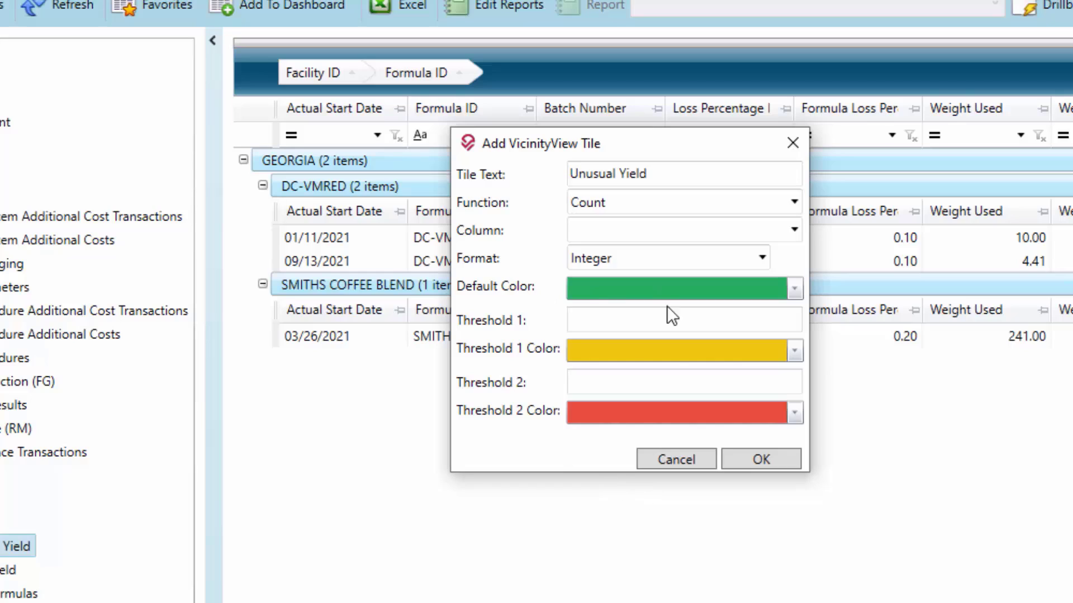
left_click(615, 206)
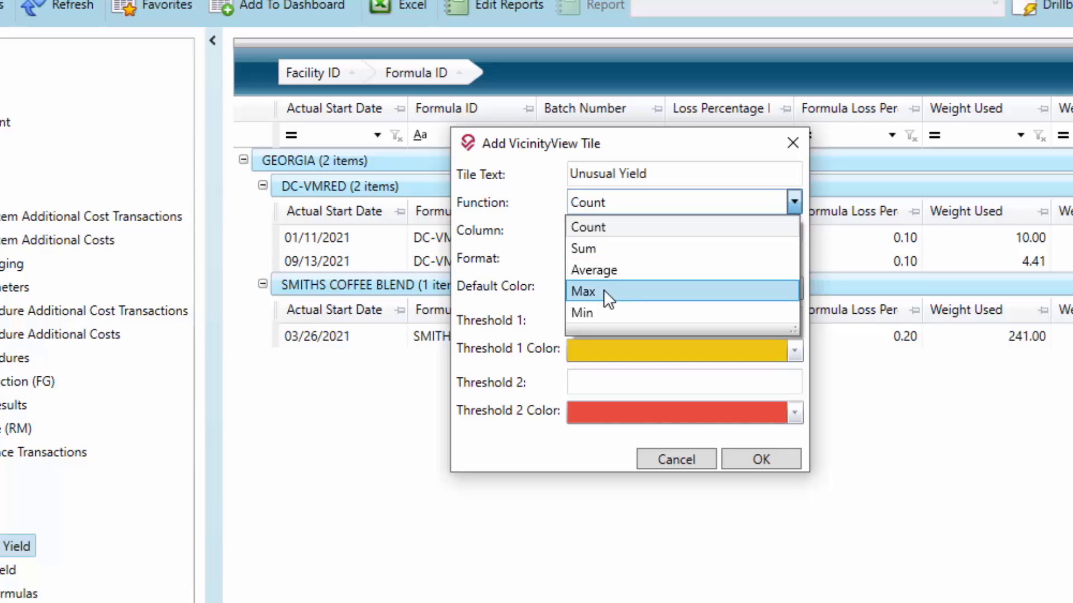
left_click(605, 227)
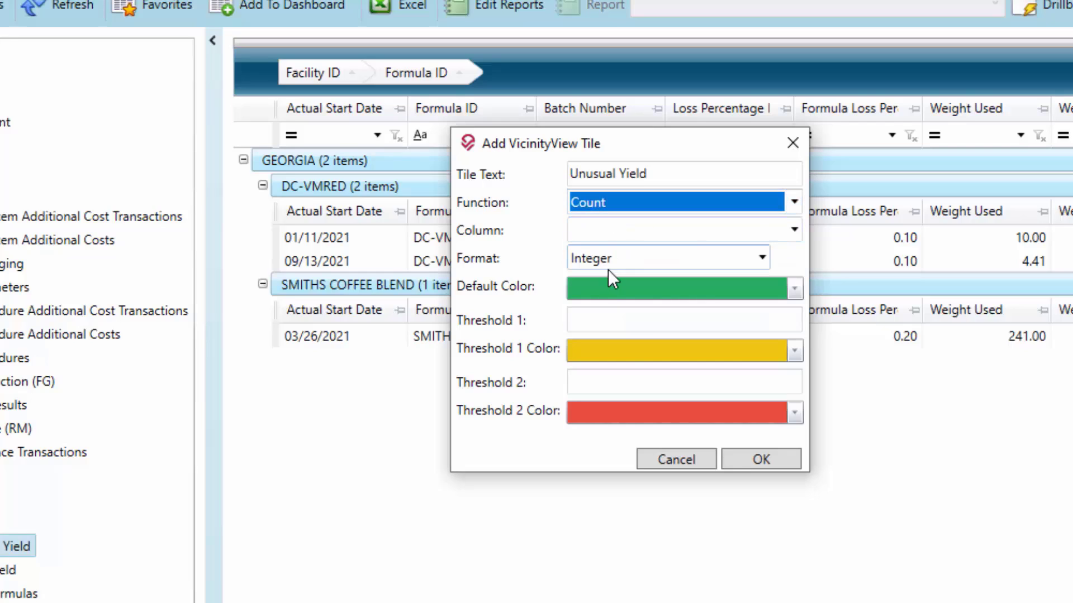
left_click(580, 260)
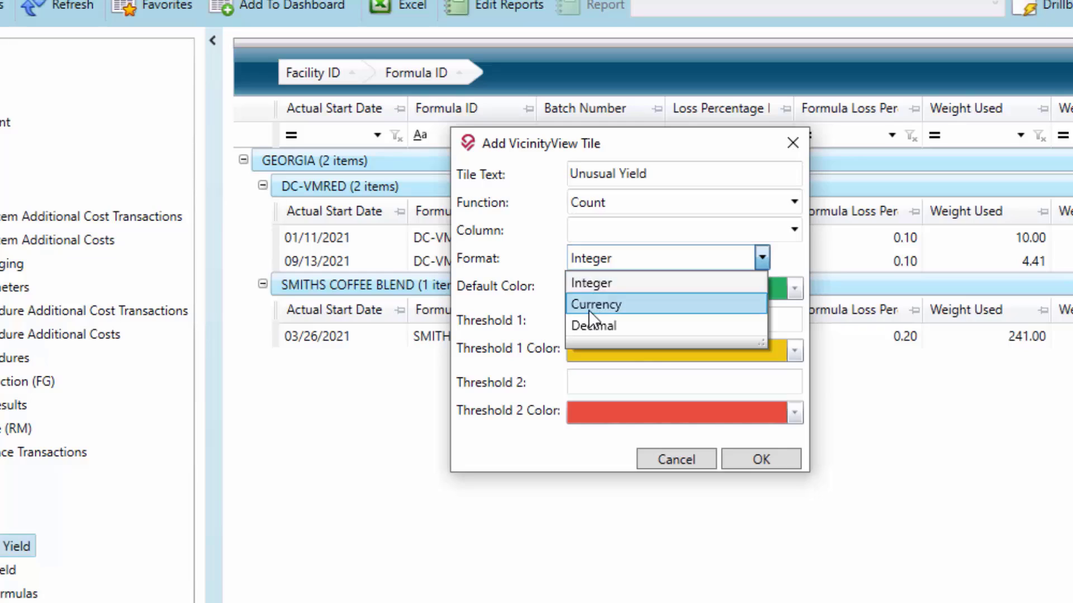
left_click(588, 283)
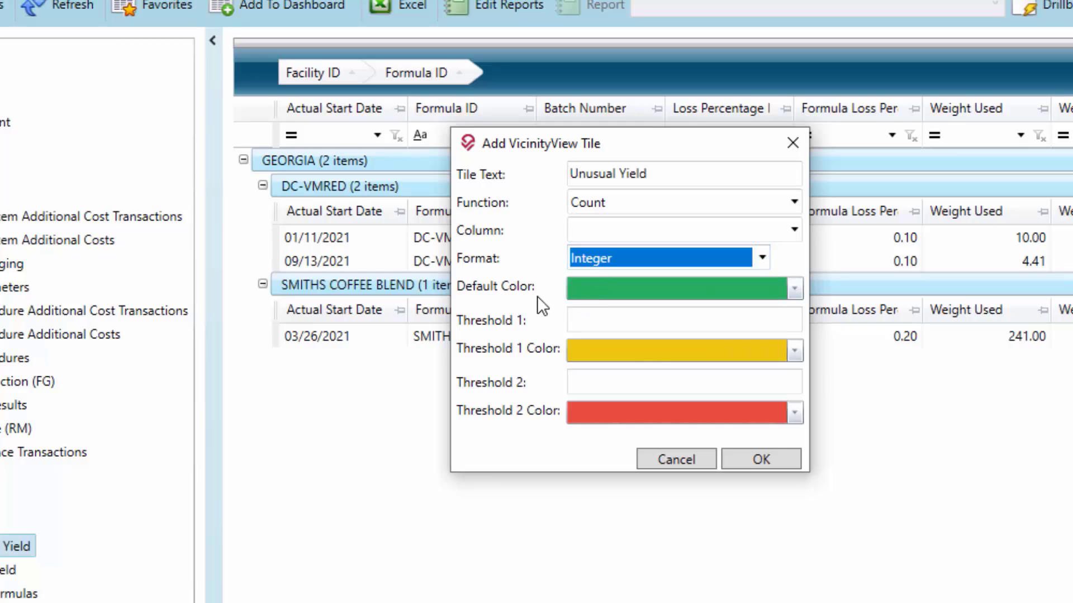
- Set the new tile's Threshold 1 to 2 and Threshold 2 to 5, and save the tile
left_click(606, 316)
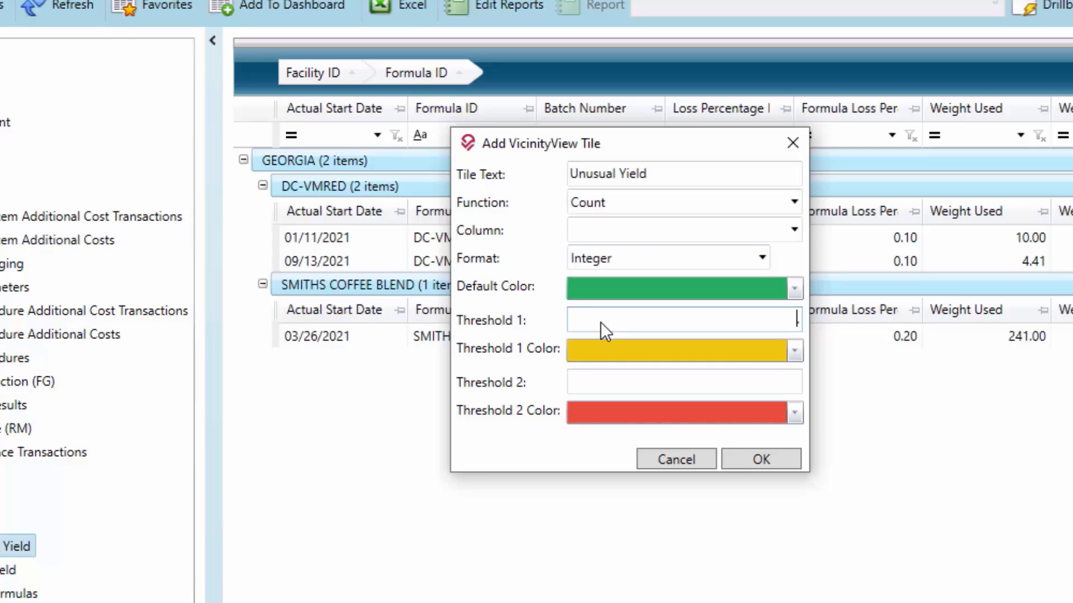
type("2.")
left_click(703, 390)
type("5")
left_click(749, 460)
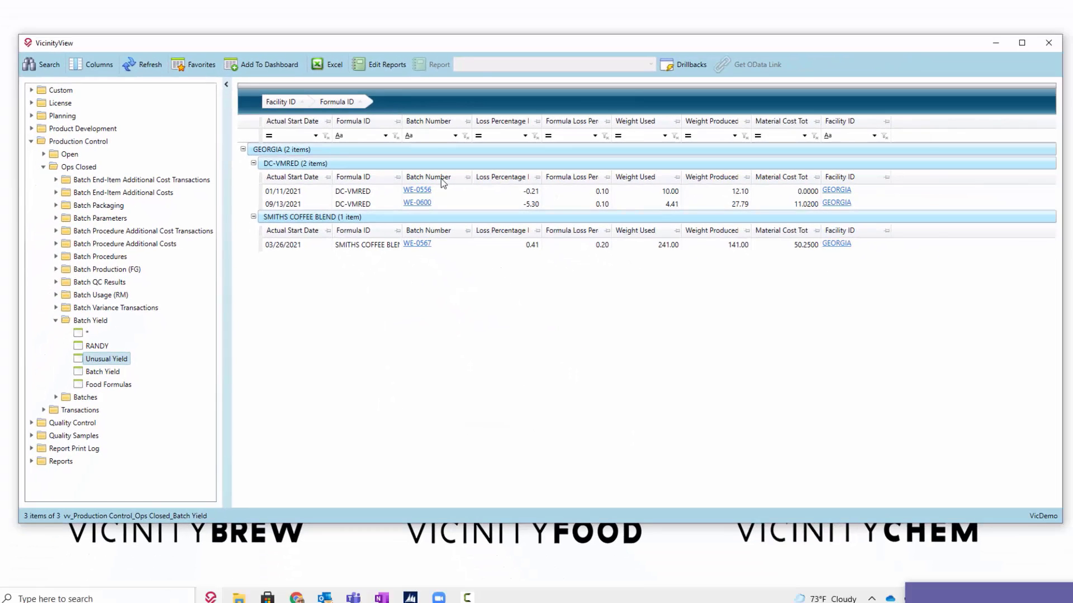
- Close the VicinityView window and check the move, edit and remove options of the green Unusual Yield tile on the dashboard
left_click(1048, 44)
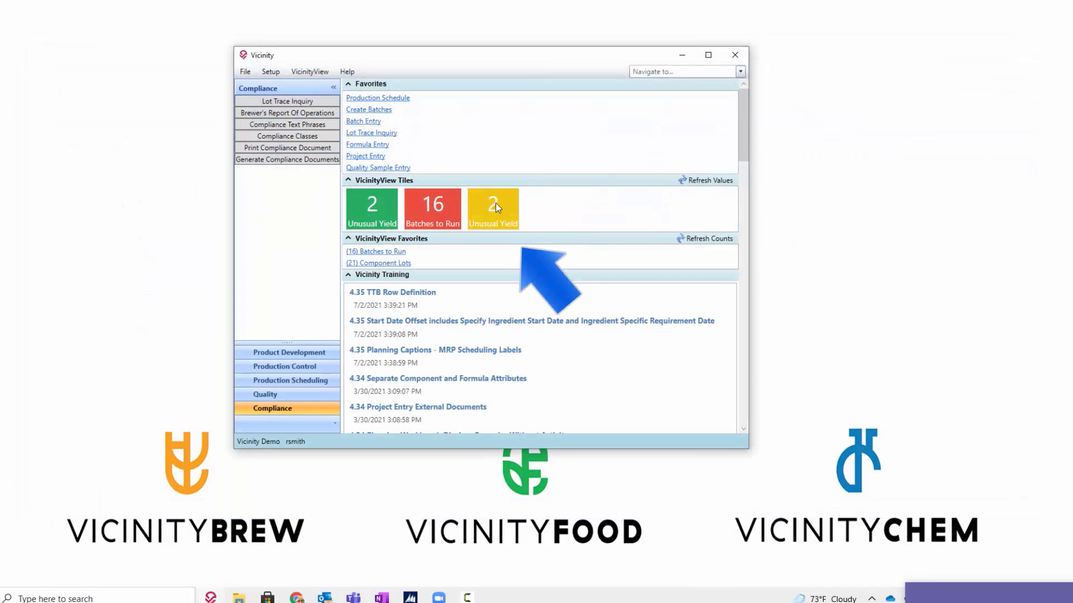
right_click(381, 217)
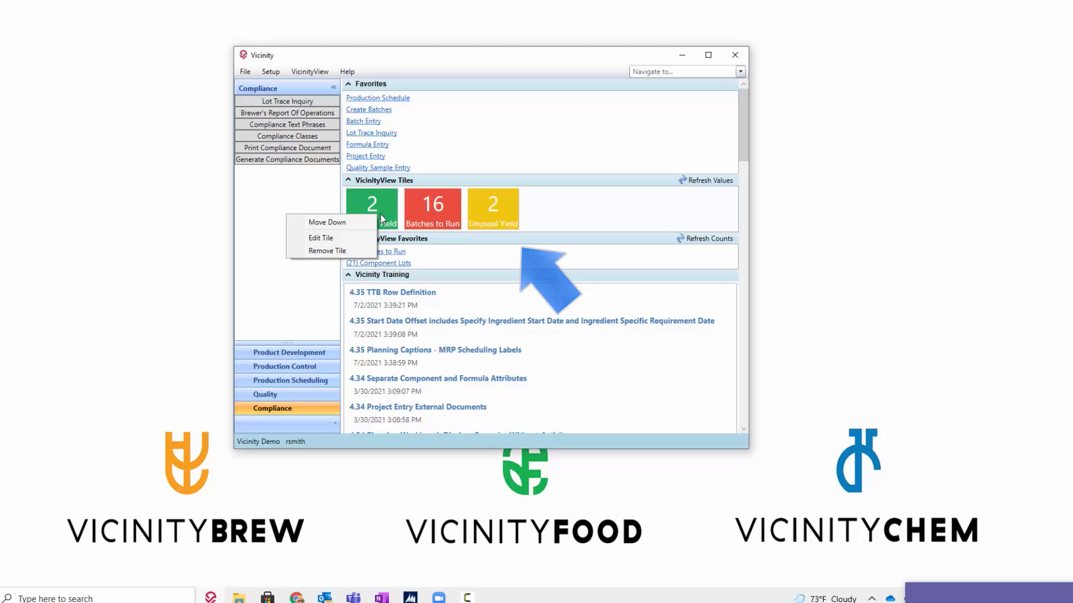
left_click(504, 219)
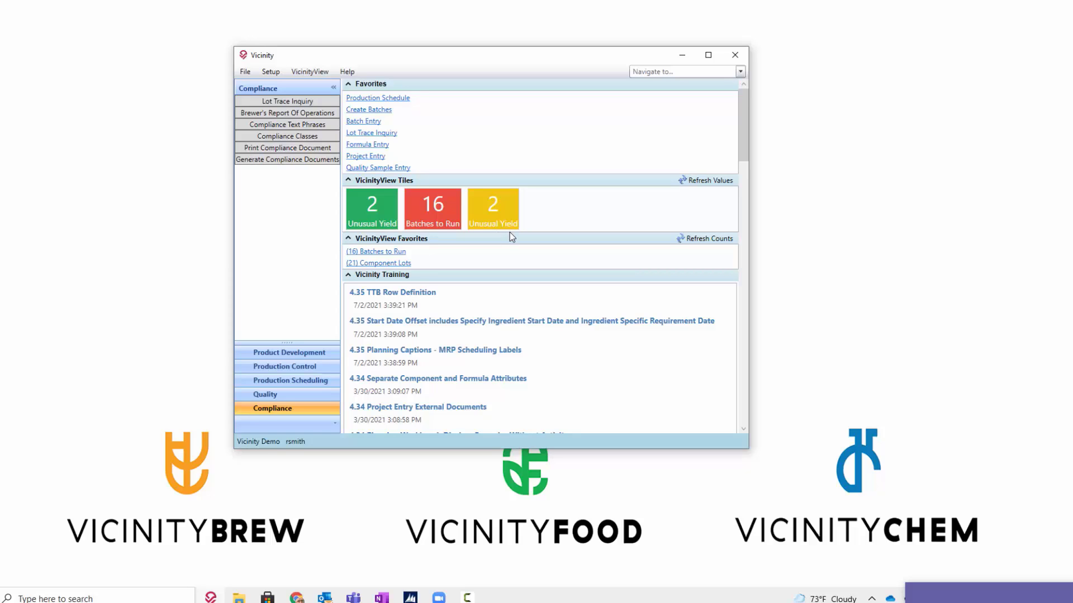
- Browse the Planned Orders - Purchase Orders data and its saved favorites under Planning in VicinityView, and return to the dashboard
left_click(311, 73)
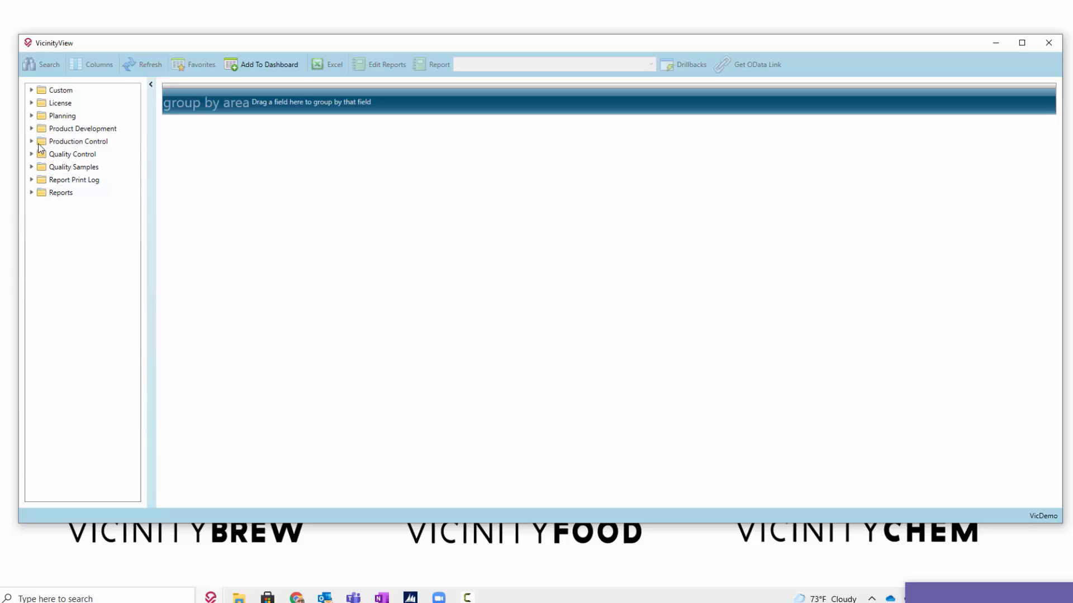
left_click(32, 116)
left_click(89, 167)
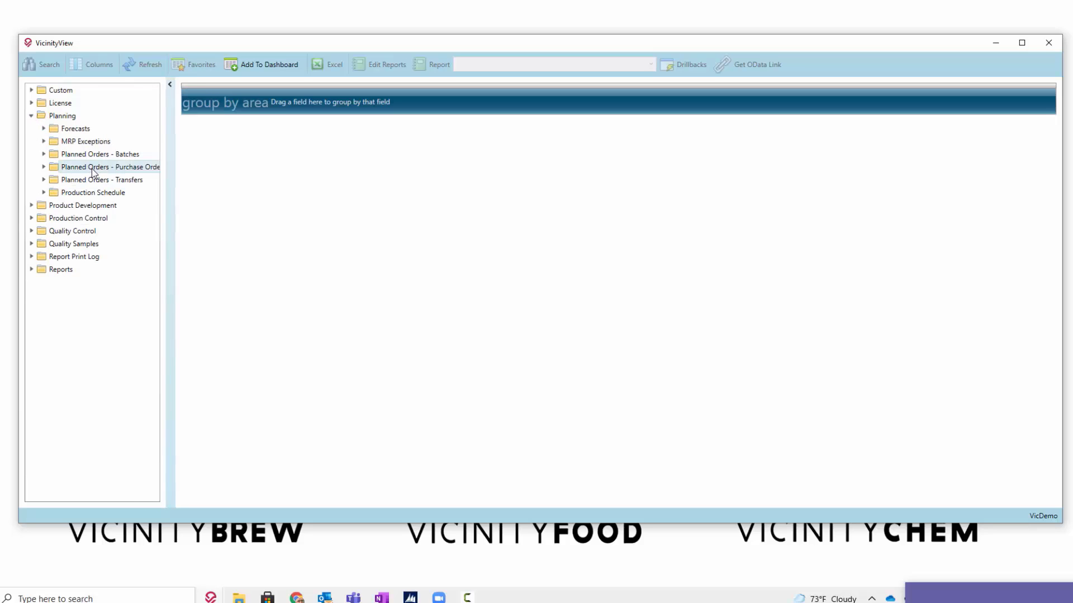
left_click(44, 168)
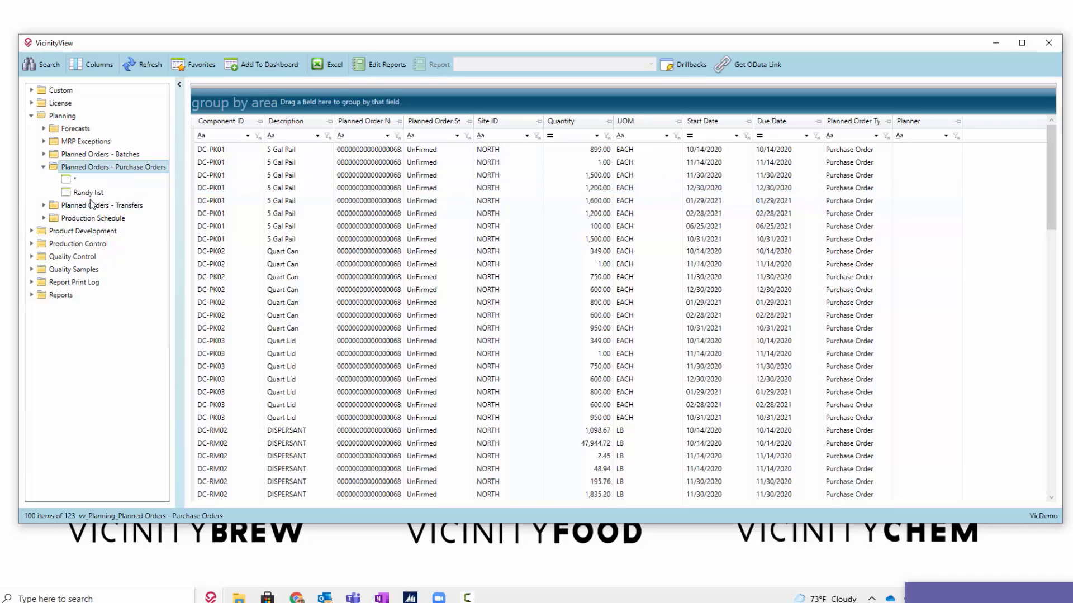
left_click(44, 168)
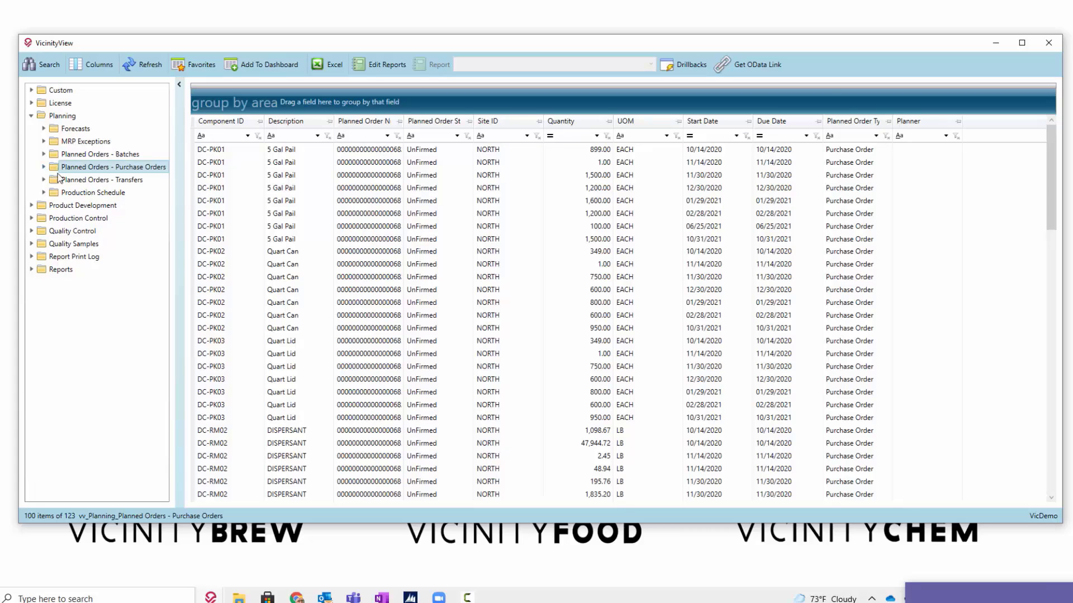
left_click(1051, 45)
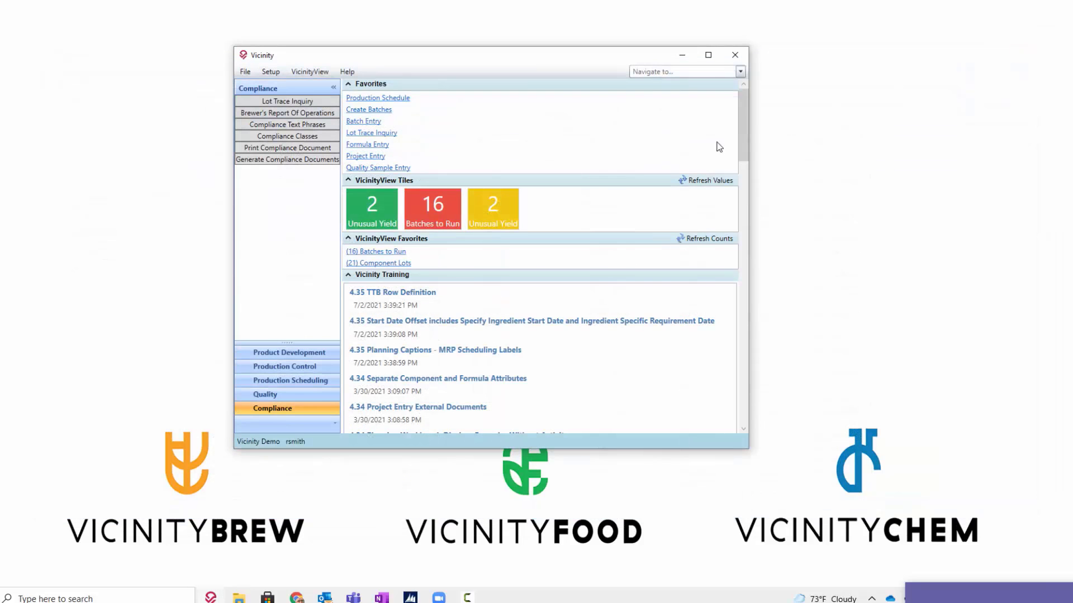
- Remove the yellow Unusual Yield tile from the dashboard
right_click(486, 205)
left_click(444, 237)
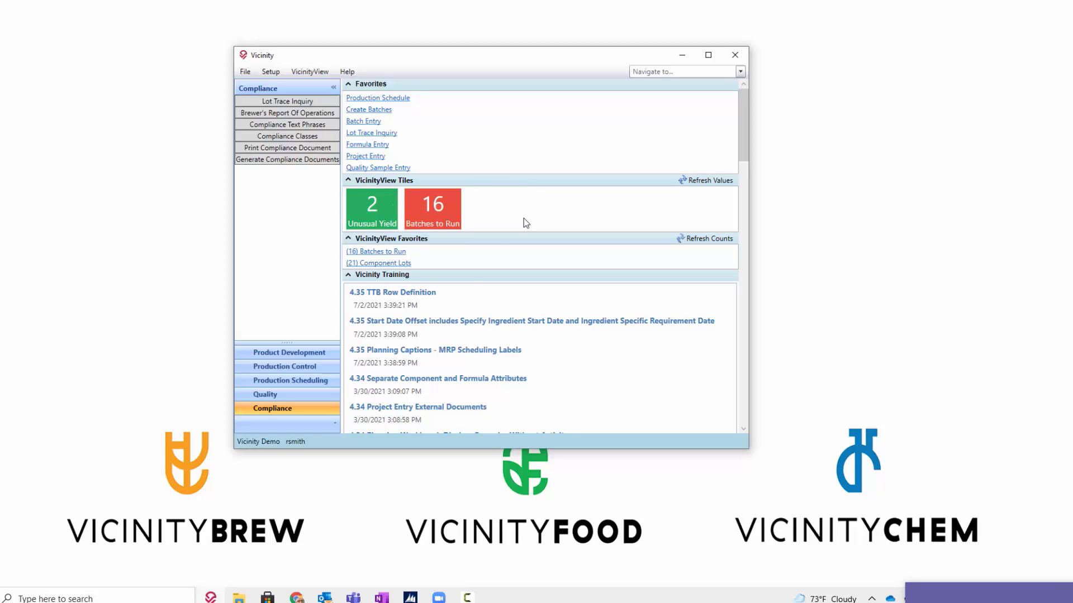